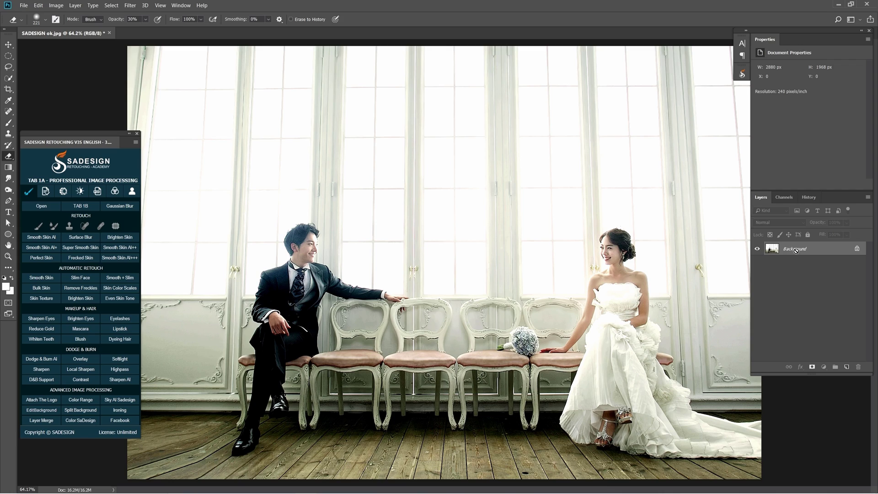
Step: Duplicate the Background layer and convert the copy to a smart object
key(ctrl+j)
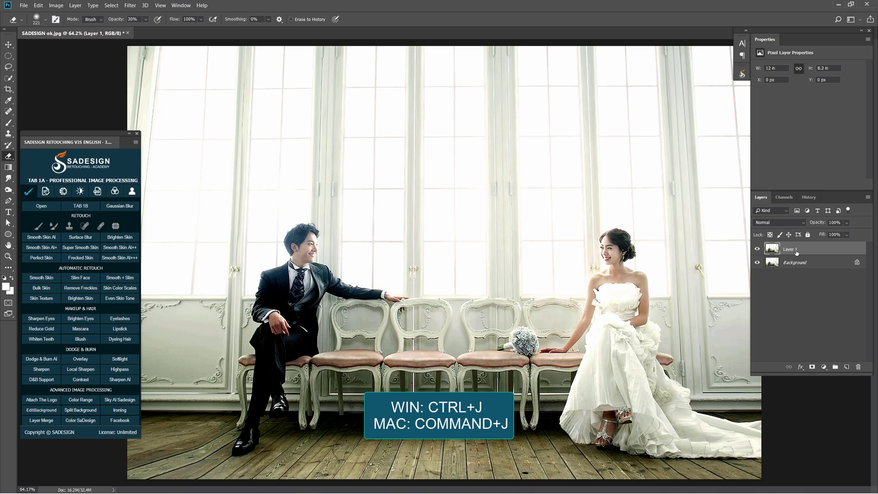
right_click(796, 253)
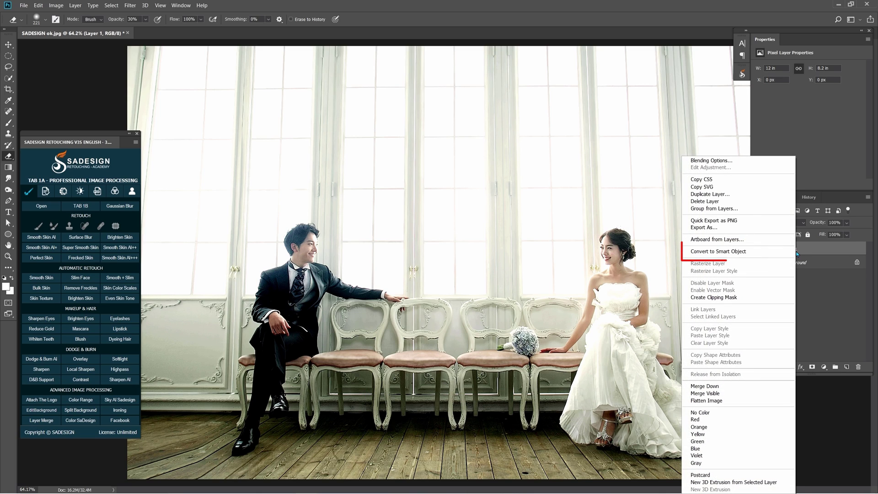
click(766, 254)
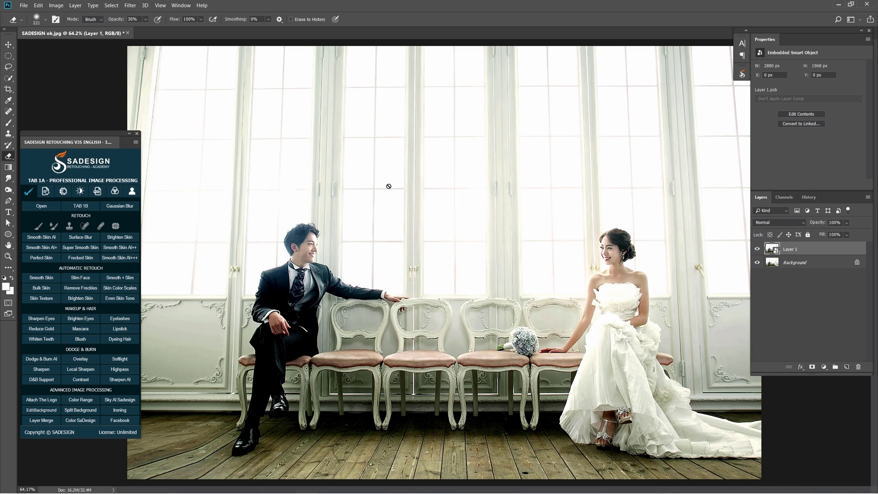
Step: Start an Iris Blur on Layer 1 and enlarge its ellipse into a rounded rectangle reaching beyond the photo's edges
key(ctrl+minus)
click(128, 7)
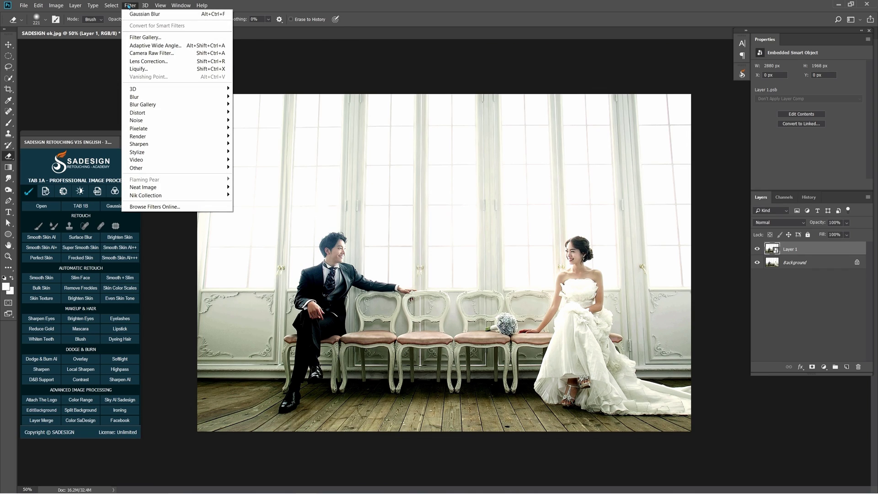
mouse_move(152, 105)
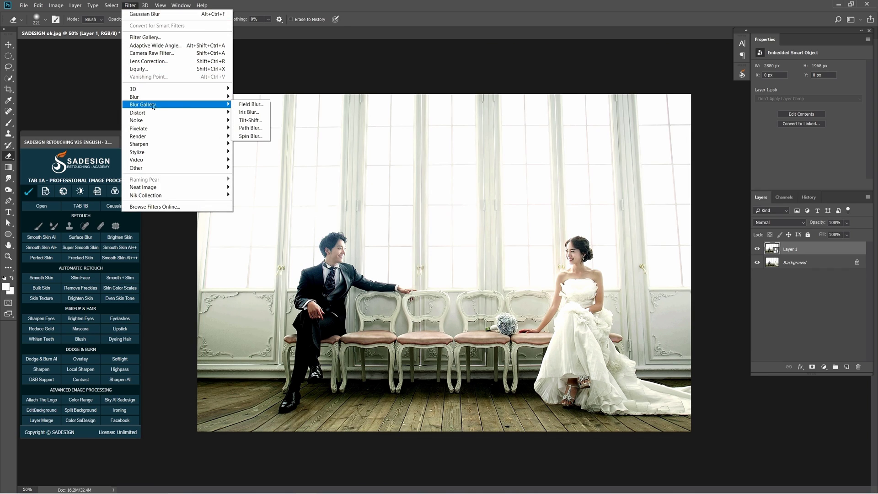
click(265, 116)
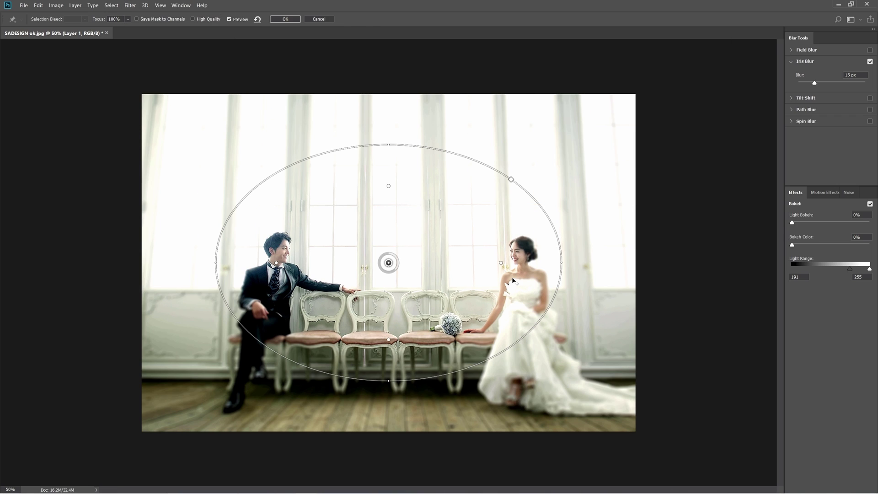
drag(562, 263, 716, 262)
drag(388, 145, 387, 69)
drag(620, 124, 672, 104)
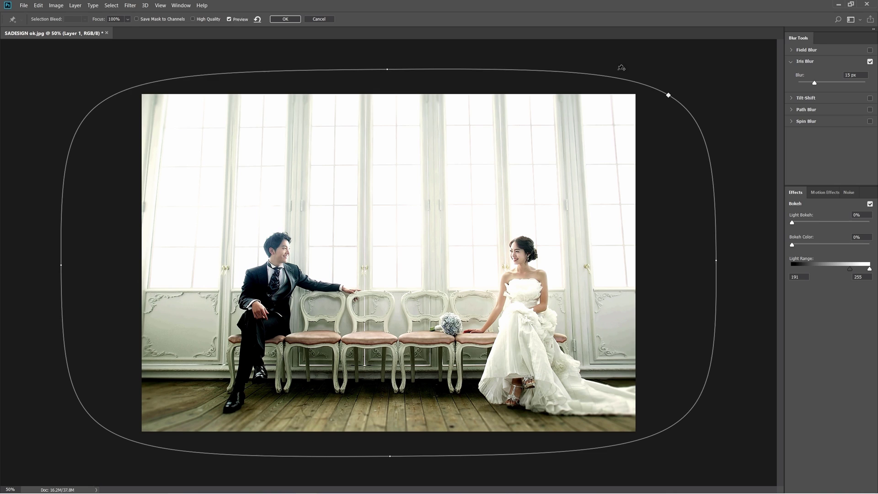
drag(716, 262, 692, 258)
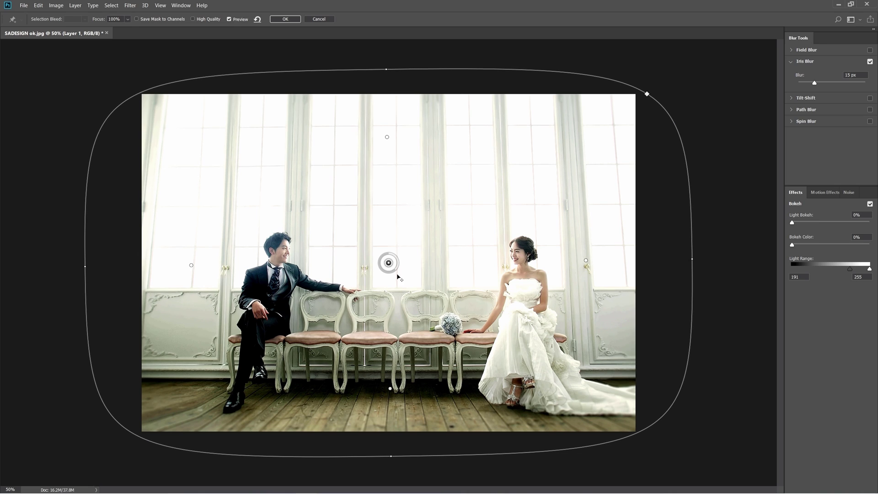
Step: Set the Iris Blur amount to 21 px, apply it, and compare the photo with and without the blur
mouse_move(398, 274)
mouse_down()
mouse_move(387, 276)
mouse_move(395, 276)
mouse_up()
click(230, 20)
click(230, 20)
click(230, 19)
click(230, 19)
drag(389, 278, 390, 275)
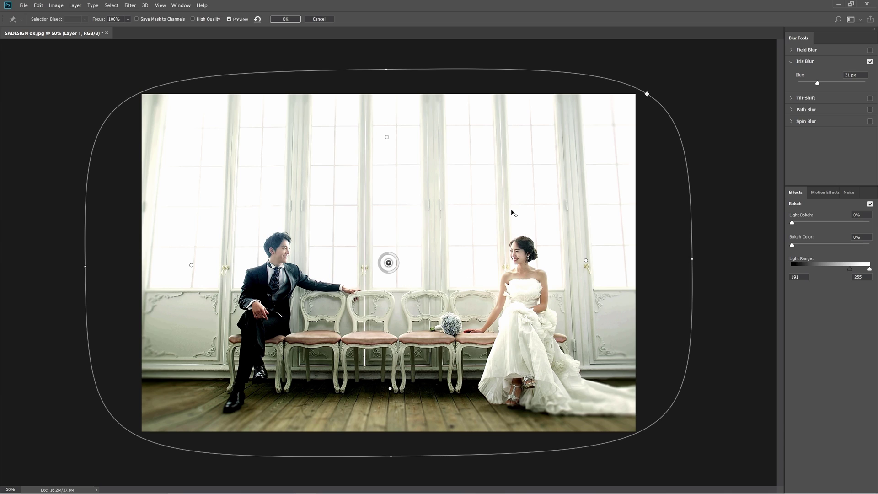
click(229, 19)
click(229, 19)
click(283, 19)
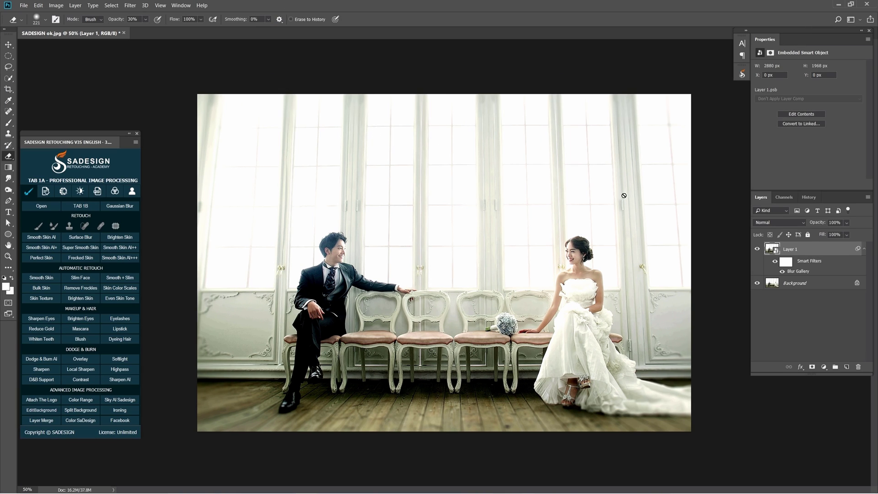
click(758, 250)
click(758, 249)
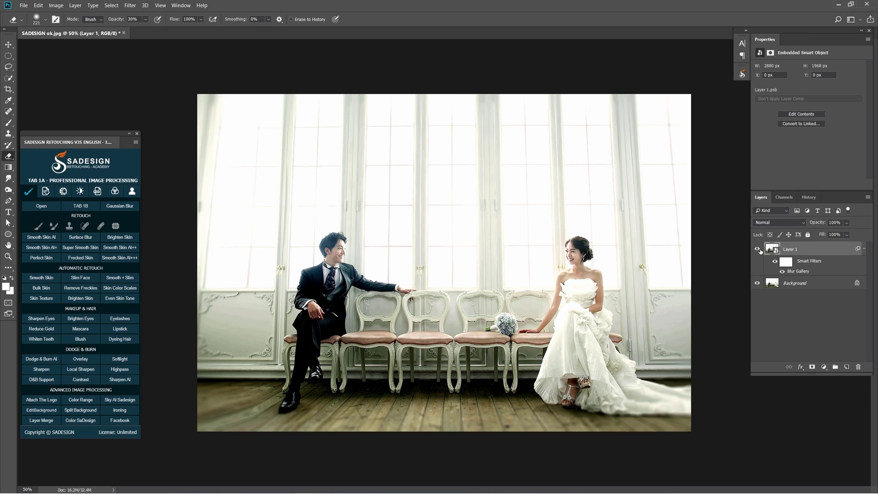
Step: Add an empty layer above Layer 1 and select the bright window panes by Color Range with Sampled Colors and fuzziness 22
click(864, 250)
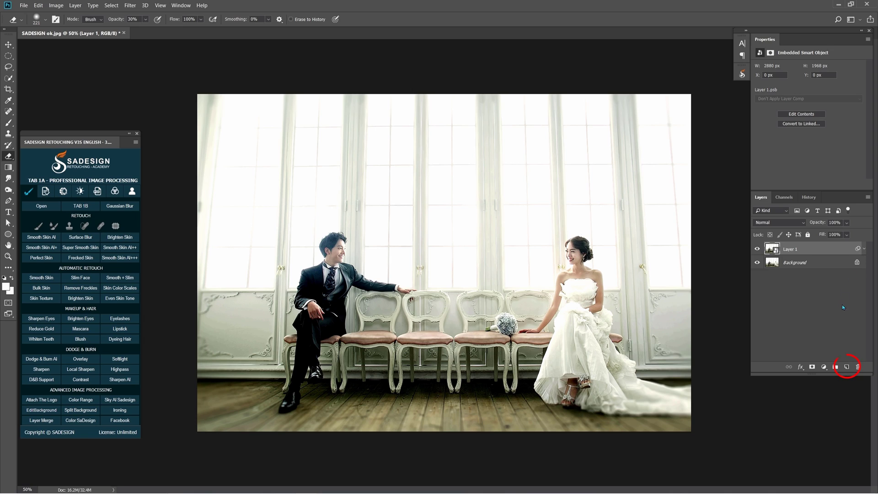
click(846, 367)
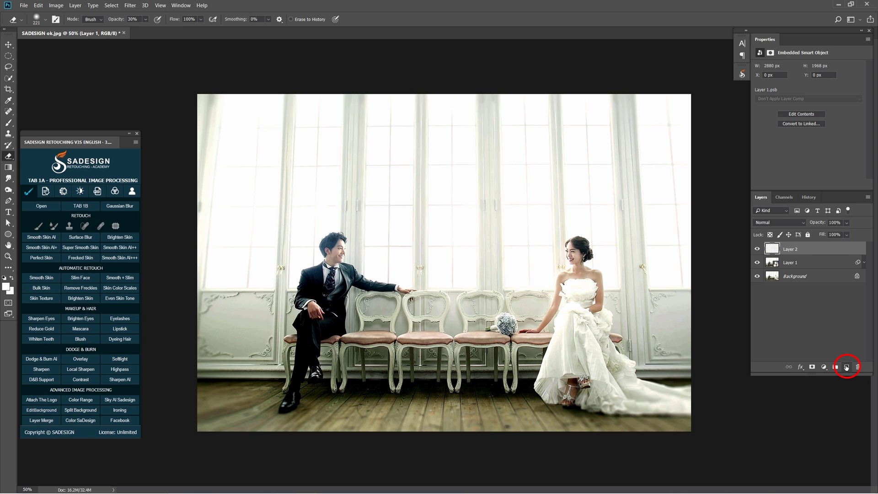
click(112, 6)
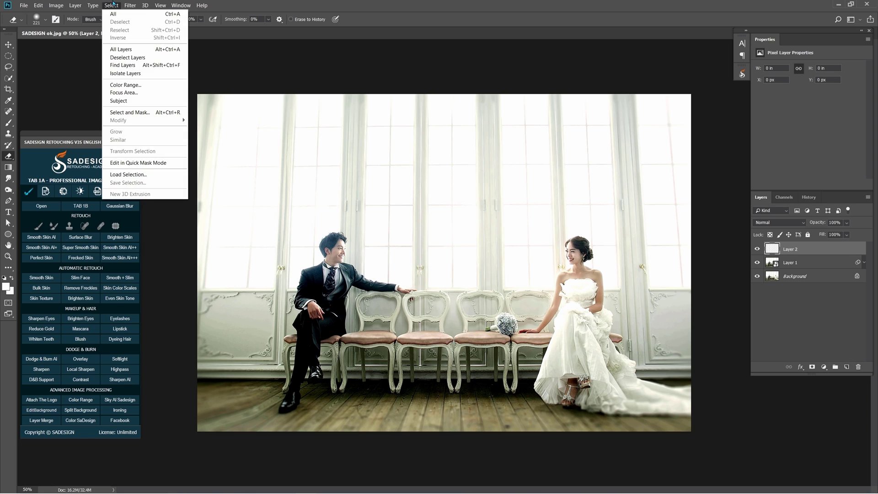
click(162, 85)
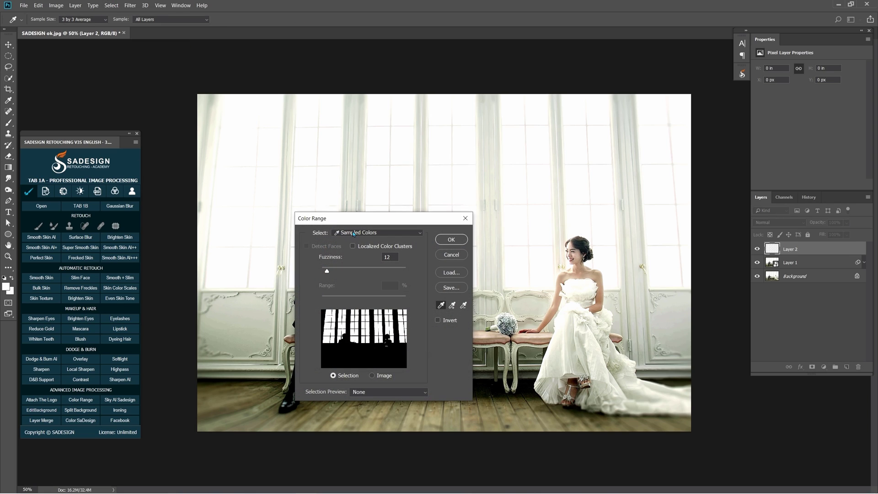
click(368, 233)
click(365, 242)
drag(327, 273, 331, 273)
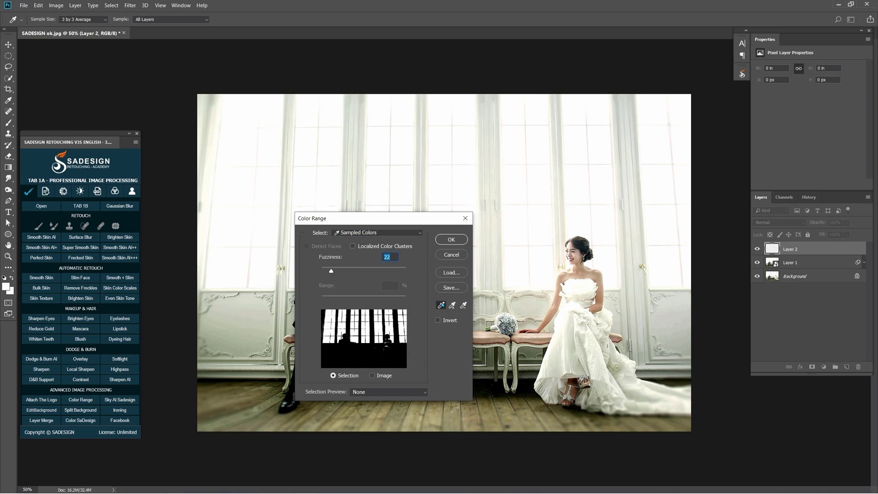
click(451, 305)
click(451, 239)
Step: Subtract the bride's dress and hair areas from the window selection with the Lasso tool
key(l)
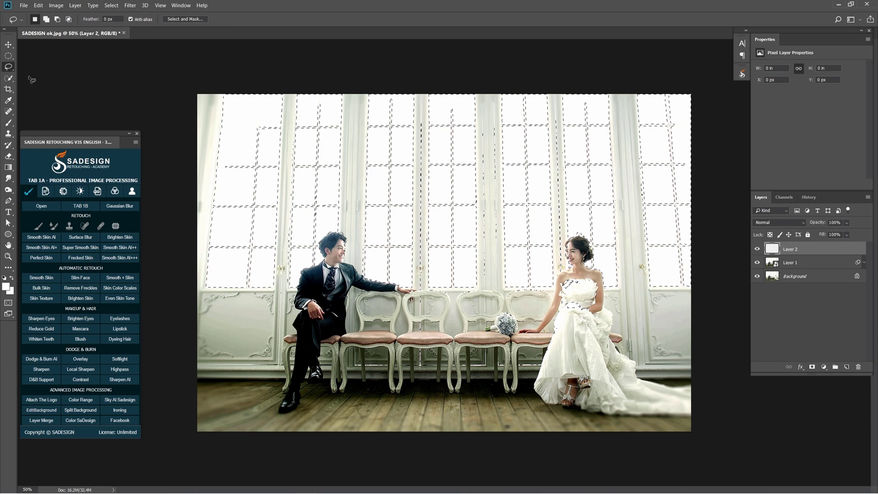
right_click(8, 67)
click(34, 67)
mouse_move(595, 360)
mouse_down()
mouse_move(594, 280)
mouse_move(560, 283)
mouse_move(556, 315)
mouse_up()
drag(580, 276, 576, 247)
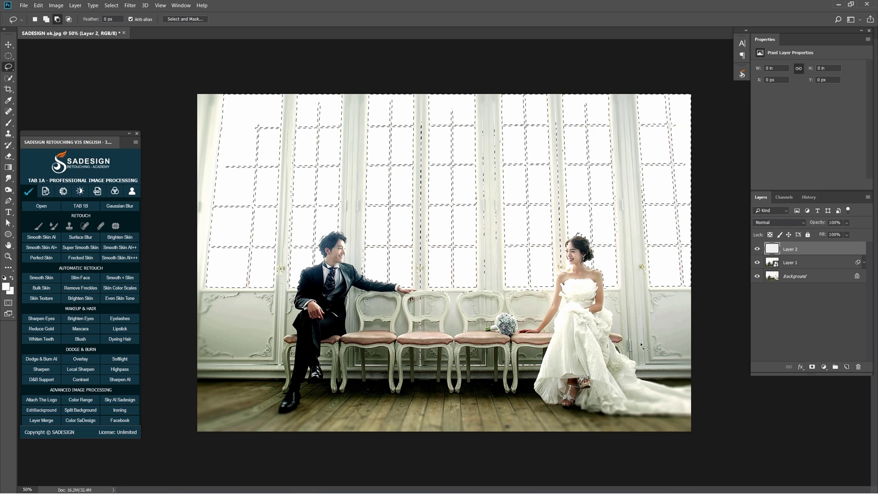
Step: Fill the window selection on Layer 2 with white at 100% opacity in Normal mode and deselect
key(shift+F5)
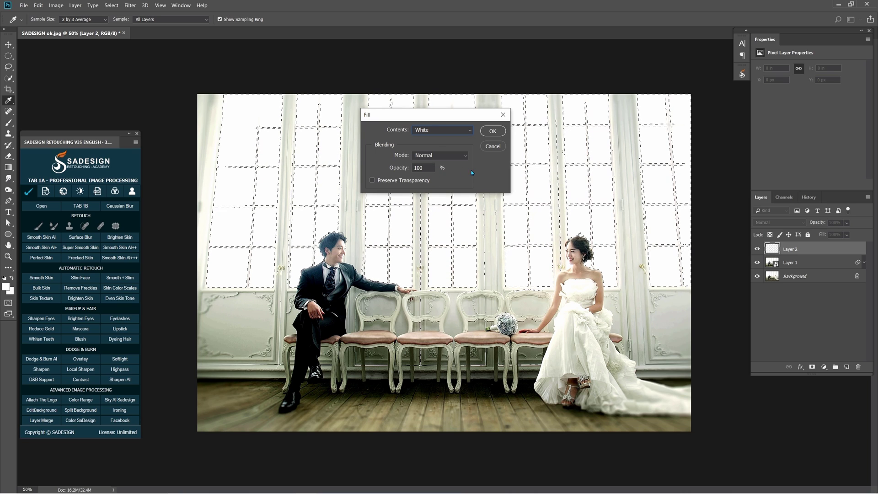
click(492, 130)
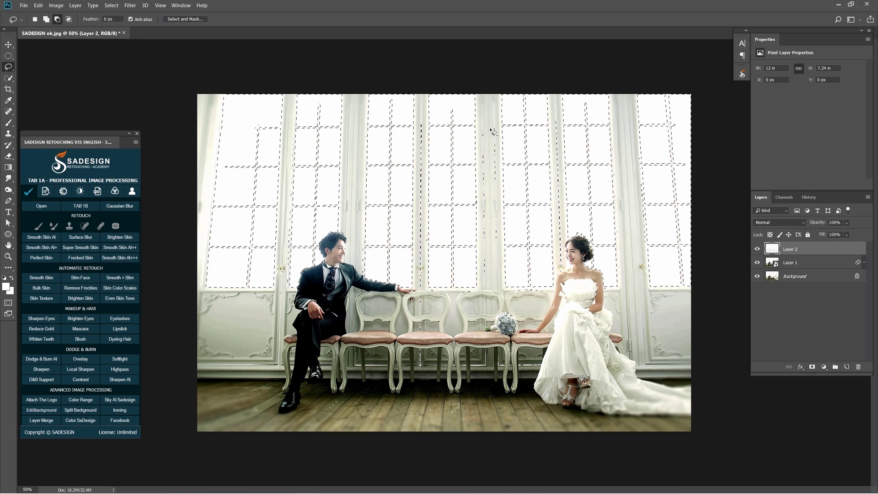
key(ctrl+d)
Step: Shift the white fill on Layer 2 slightly to check it against the photo, and undo the move
key(v)
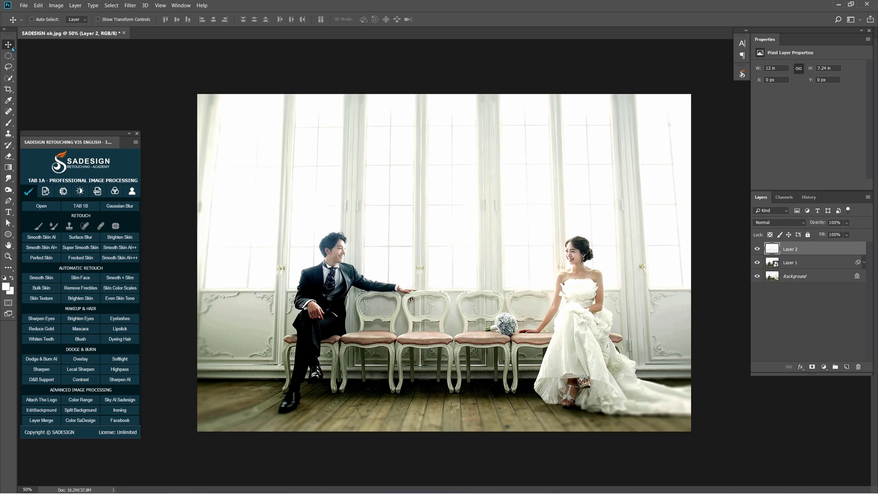
drag(432, 205, 453, 201)
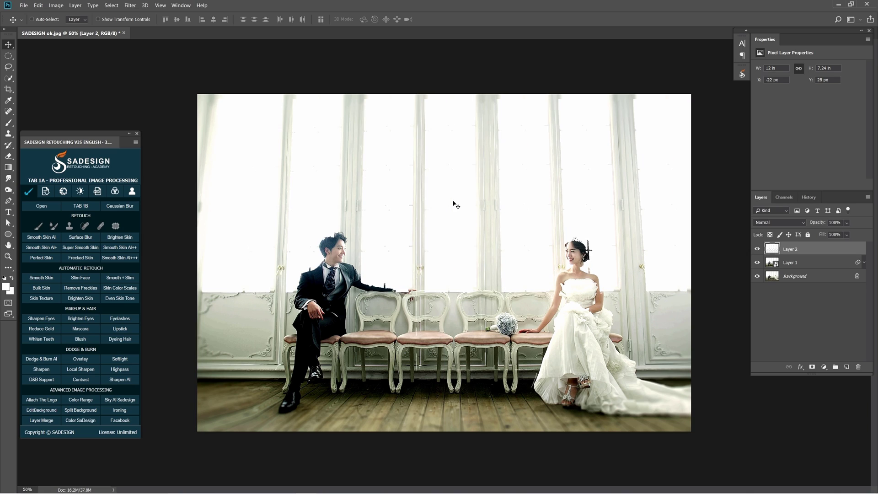
key(ctrl+z)
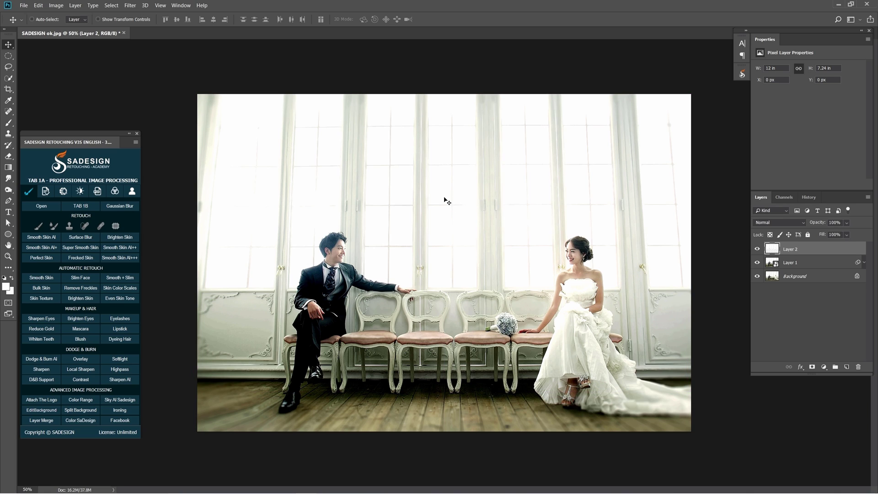
Step: Convert Layer 2 to a smart object and apply a Gaussian Blur with a radius of 84.1 pixels
right_click(817, 251)
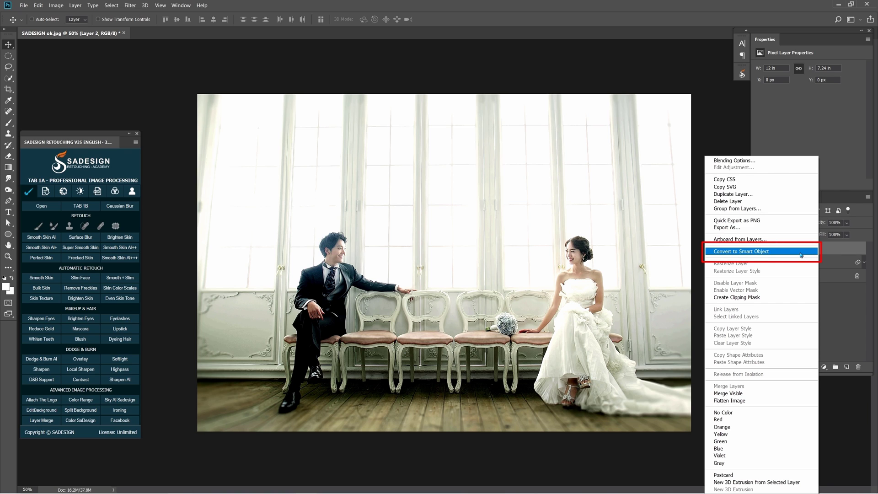
click(800, 254)
click(129, 5)
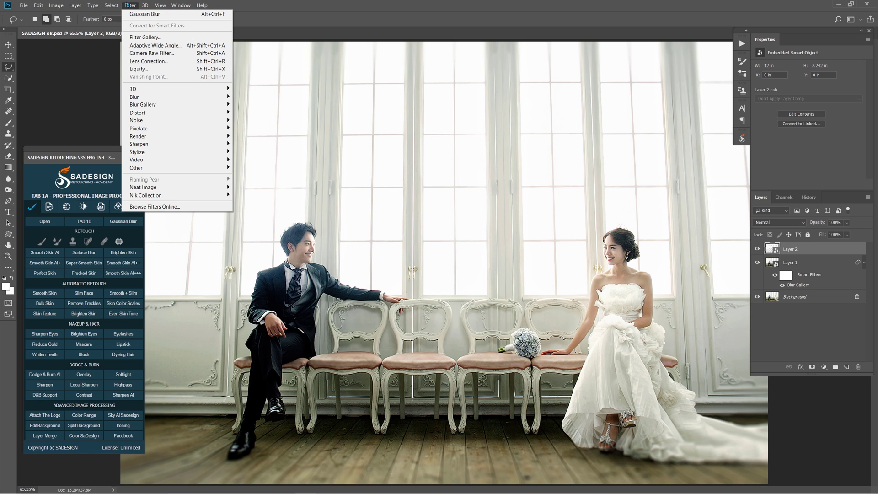
mouse_move(212, 97)
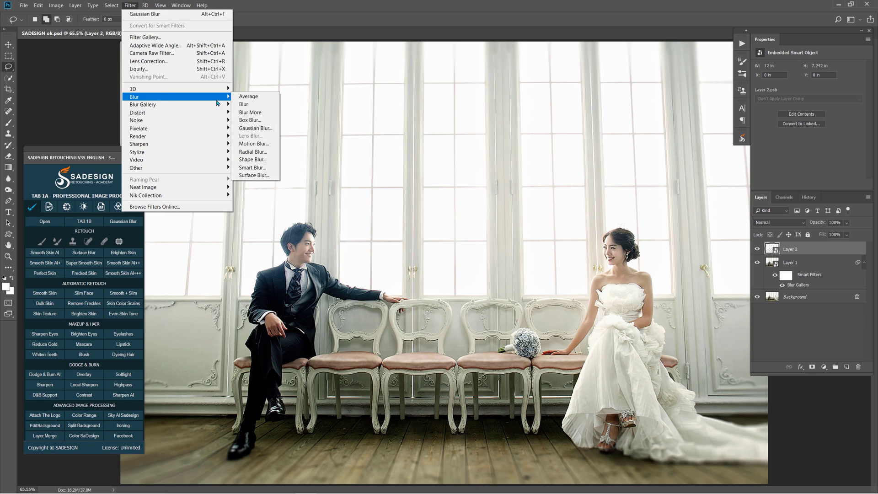
click(255, 129)
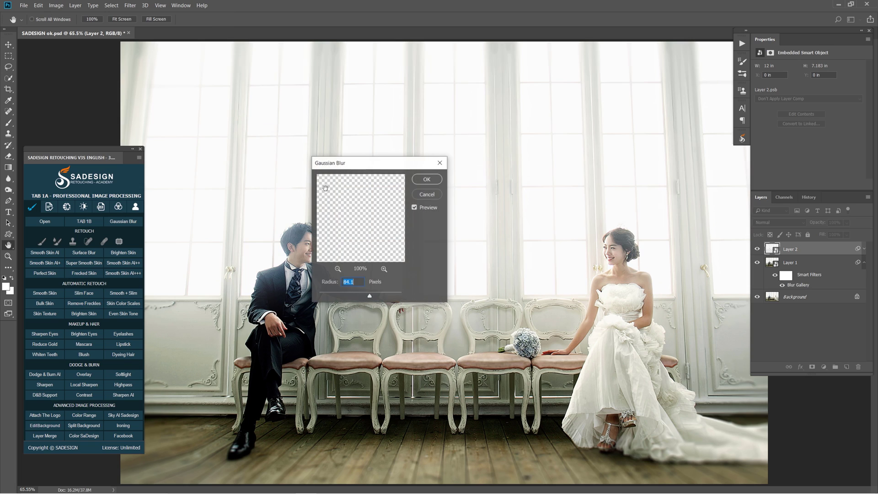
drag(402, 165, 490, 173)
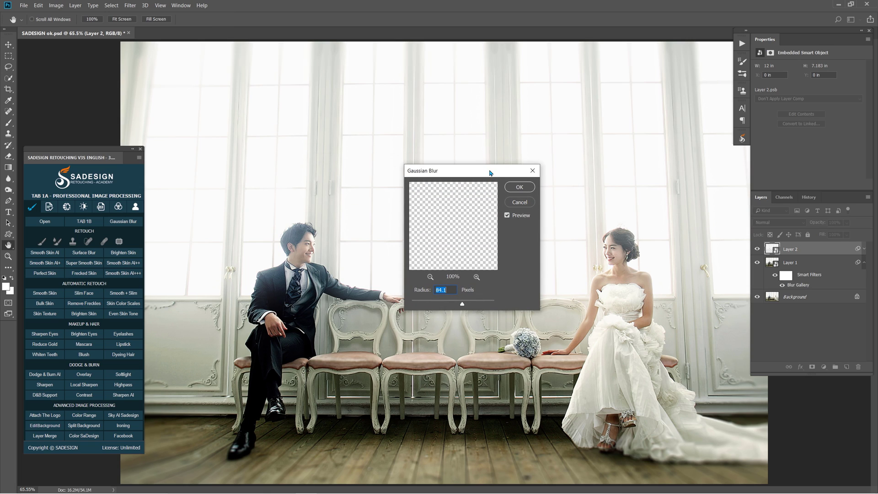
click(508, 217)
click(508, 217)
click(519, 187)
Step: Set Layer 2's Fill to 70% and compare the image with the layer hidden and shown
click(846, 235)
click(835, 235)
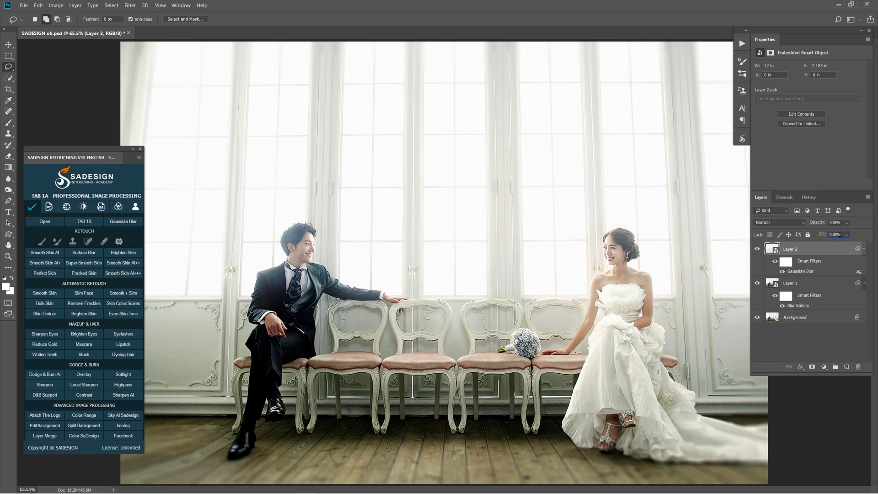
text(70)
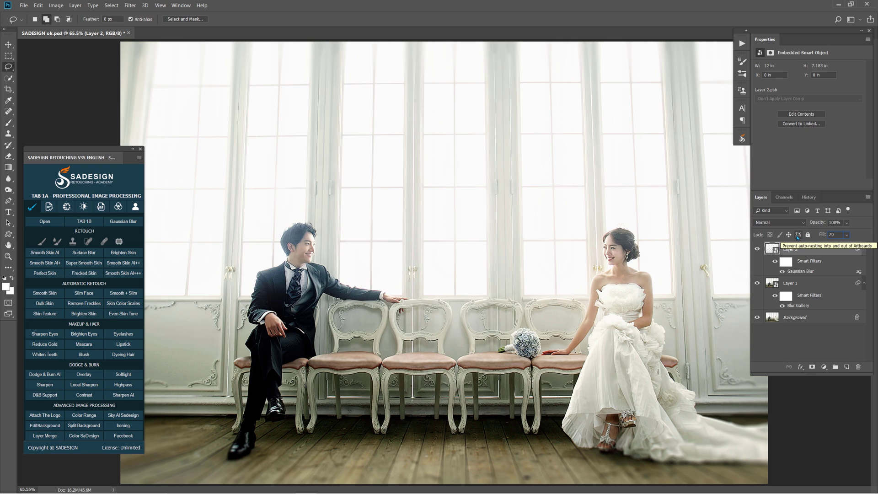
click(757, 250)
click(757, 249)
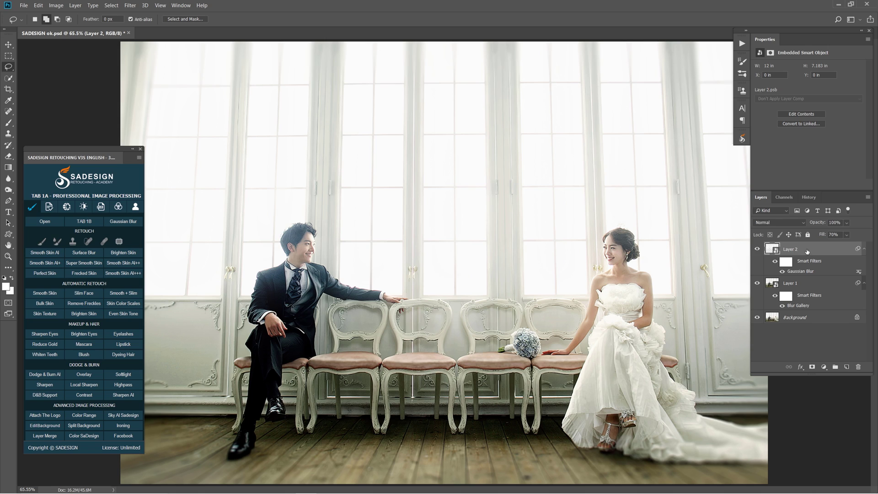
Step: Duplicate Layer 2 and set the copy's Fill to 100%
key(ctrl+j)
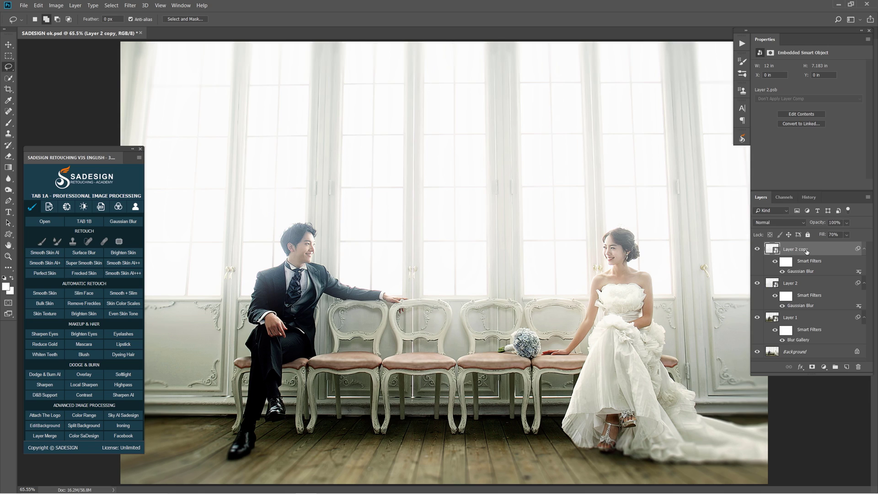
click(847, 234)
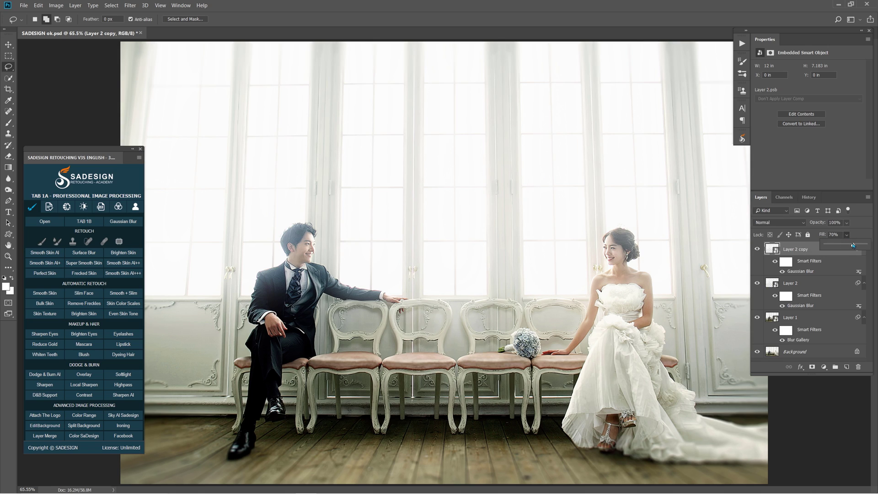
drag(853, 245, 867, 245)
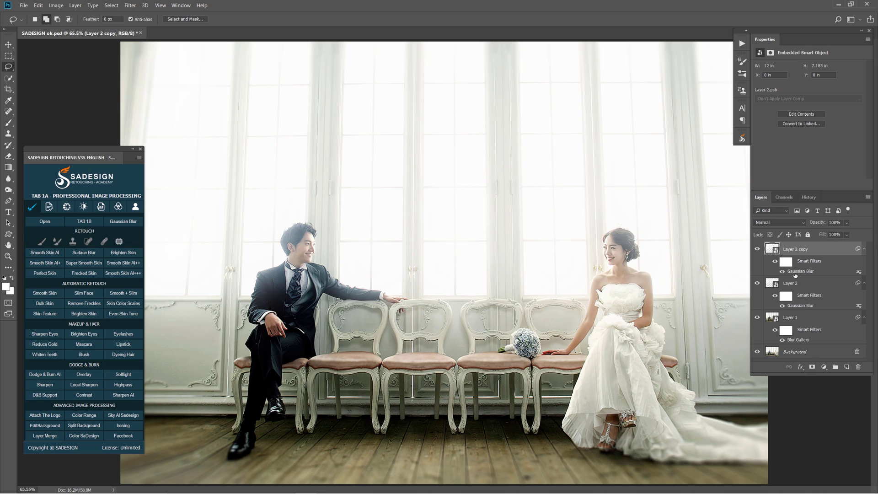
Step: Change the Gaussian Blur smart filter radius on Layer 2 copy to 8.8 pixels
double_click(803, 271)
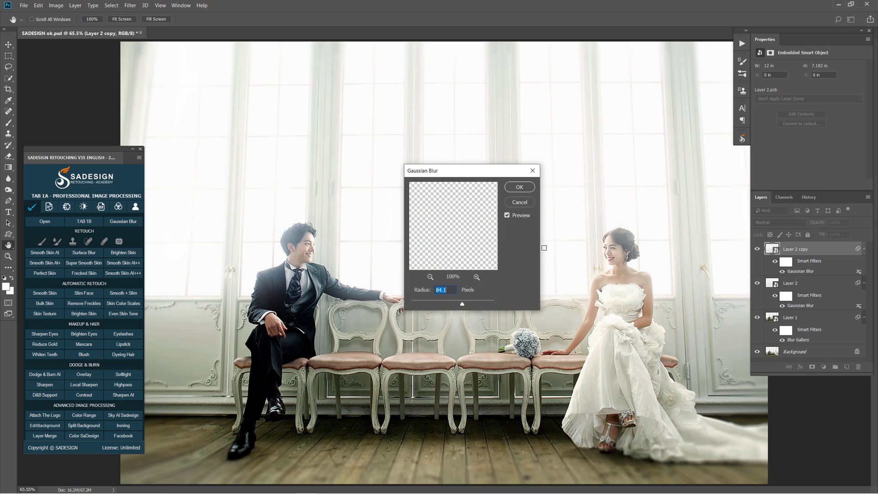
text(8.8)
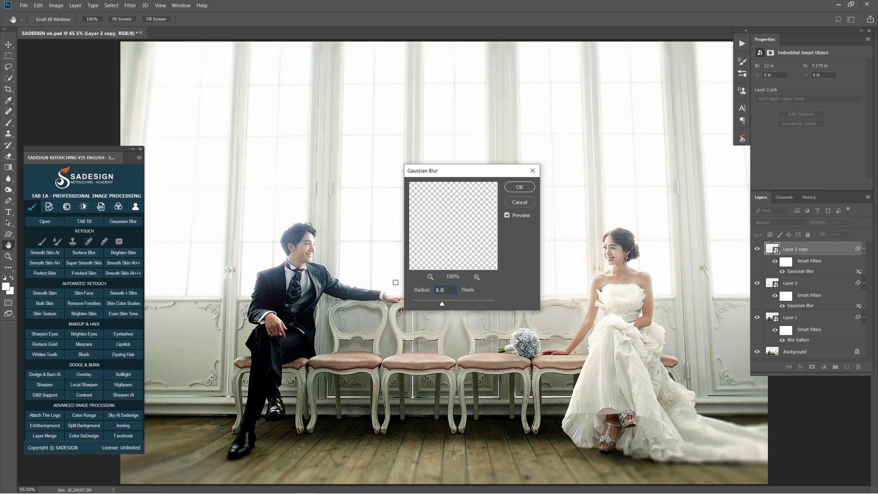
click(516, 188)
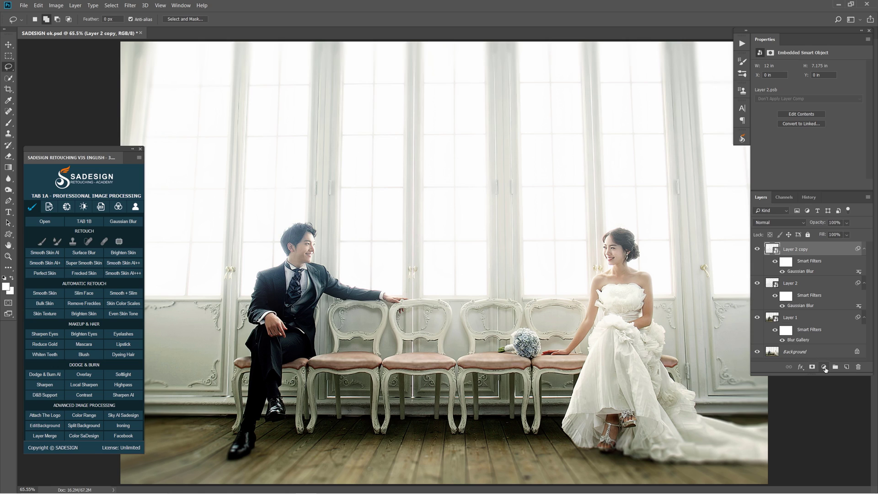
Step: Add a Levels adjustment layer above Layer 2 copy and slightly adjust the Blue channel's shadow and highlight output levels
click(824, 368)
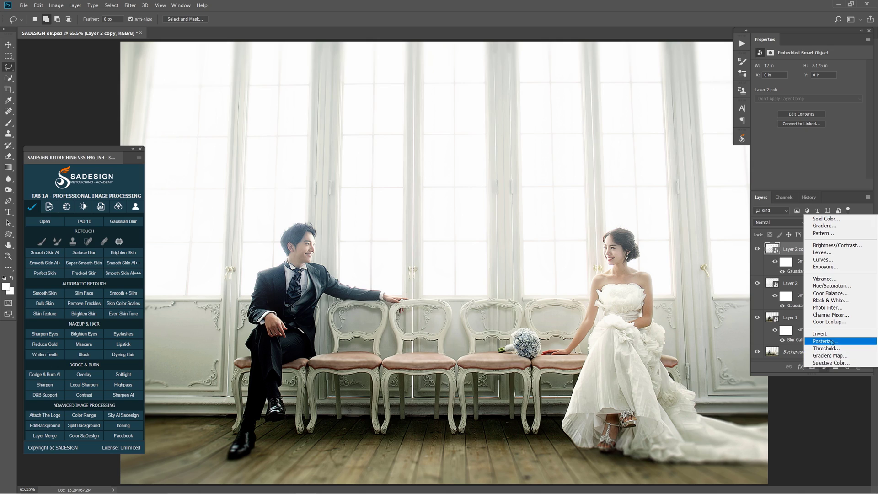
click(828, 257)
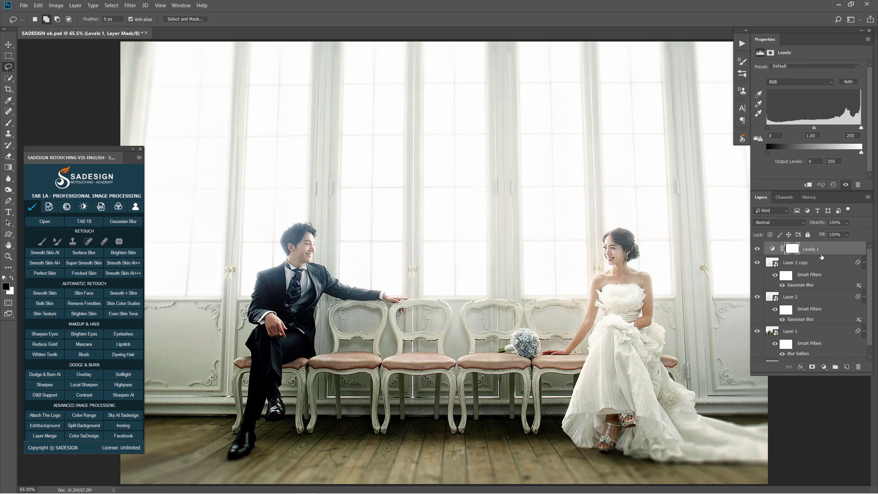
click(796, 85)
click(796, 85)
click(796, 84)
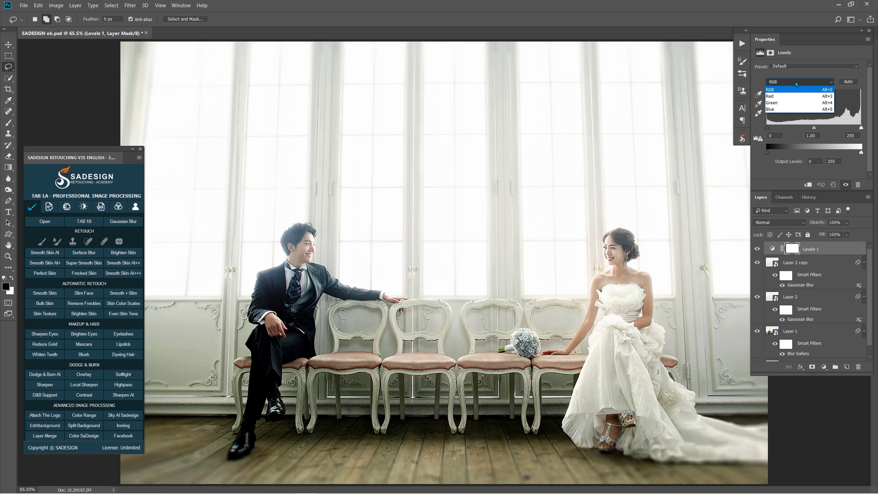
click(790, 109)
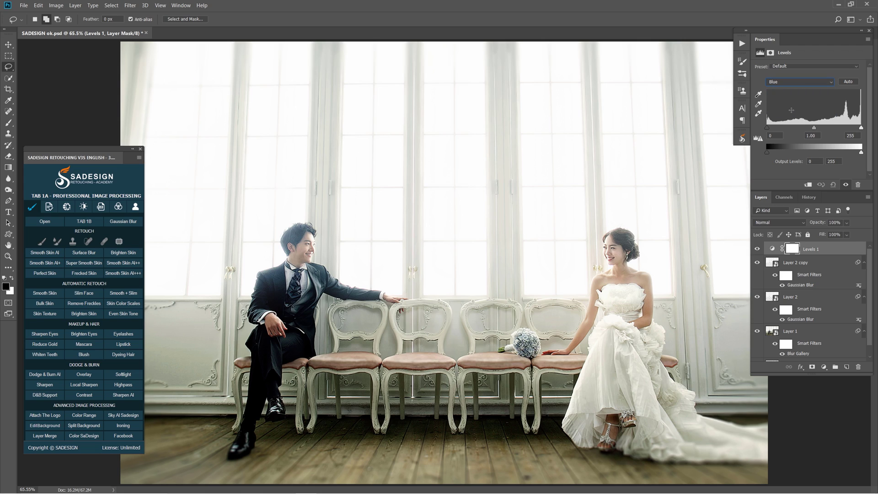
drag(767, 153, 773, 153)
drag(861, 153, 861, 154)
Step: Group the Levels 1, Layer 2 copy, Layer 2 and Layer 1 layers and add a white layer mask to the group
click(771, 247)
shift+click(809, 333)
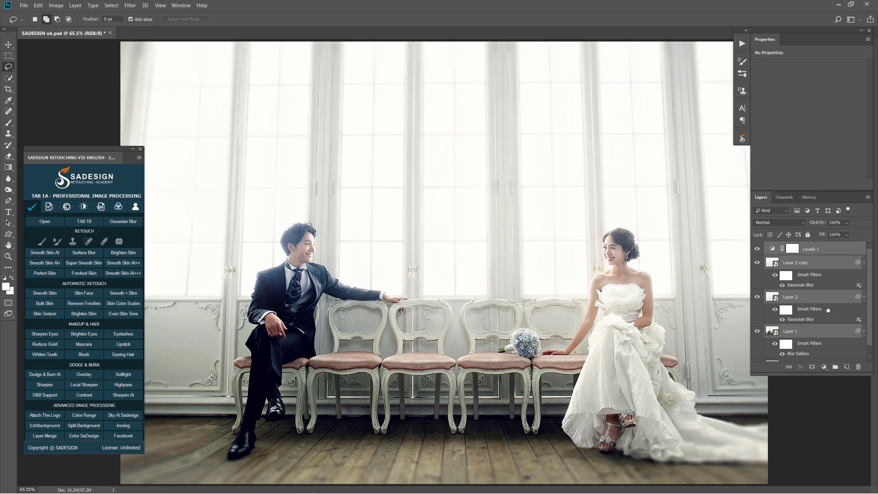
drag(823, 351, 835, 366)
key(v)
key(ctrl+minus)
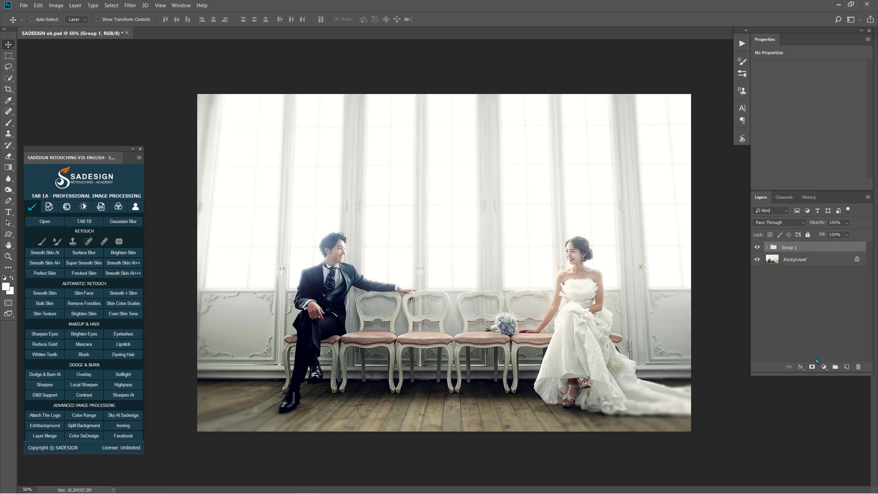
click(813, 366)
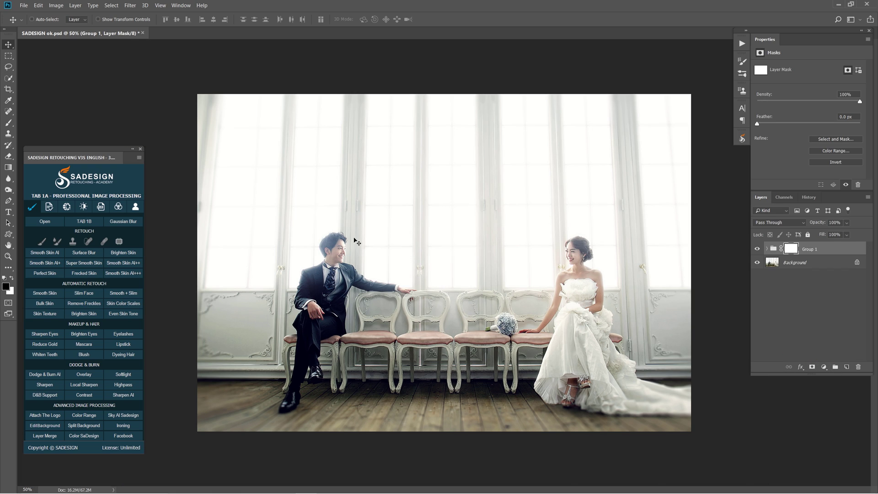
Step: Paint black over the bride and groom on the group's mask with a soft Brush of about 299 px at 40% opacity
click(9, 124)
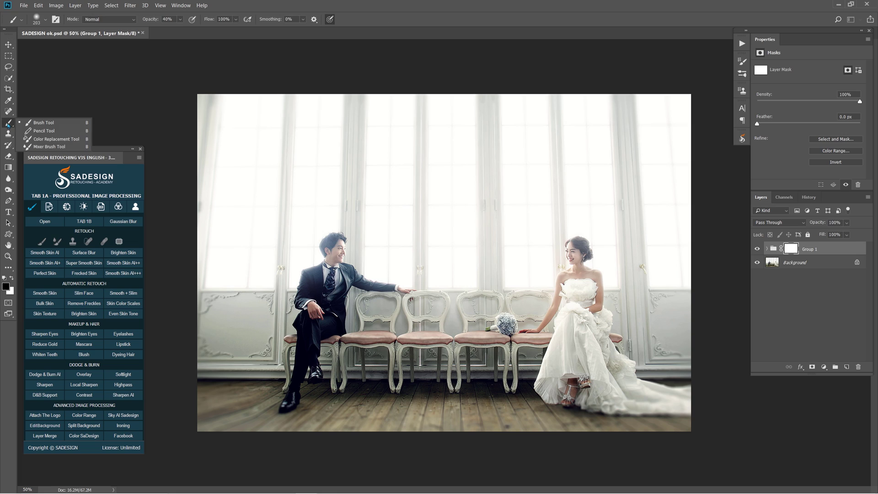
click(41, 124)
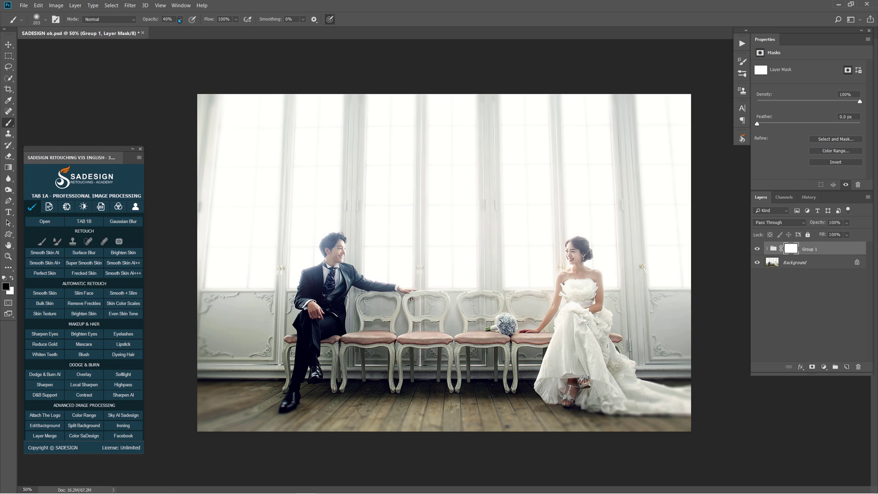
alt+right_click(334, 394)
alt+right_click(290, 394)
drag(579, 260, 571, 254)
mouse_move(342, 283)
mouse_down()
mouse_move(342, 251)
mouse_move(319, 317)
mouse_up()
drag(565, 336, 592, 323)
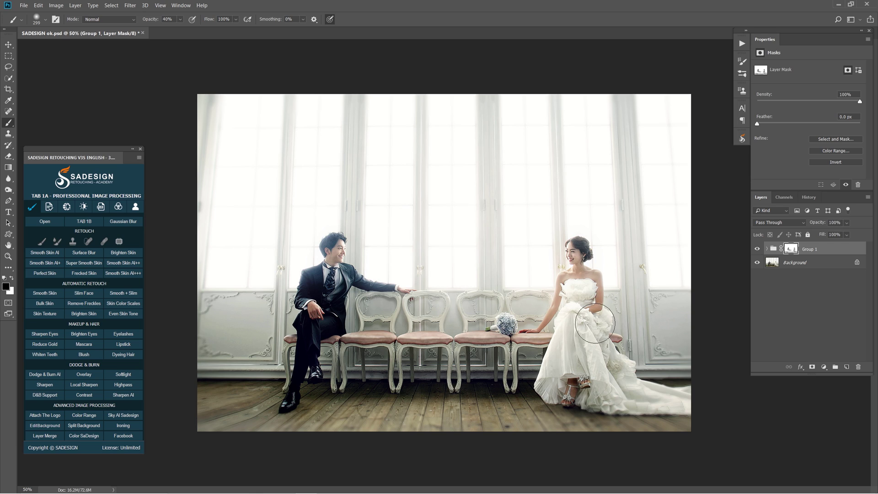
Step: Set the group's opacity to 74% and compare the photo with the group hidden and shown
click(846, 223)
click(846, 234)
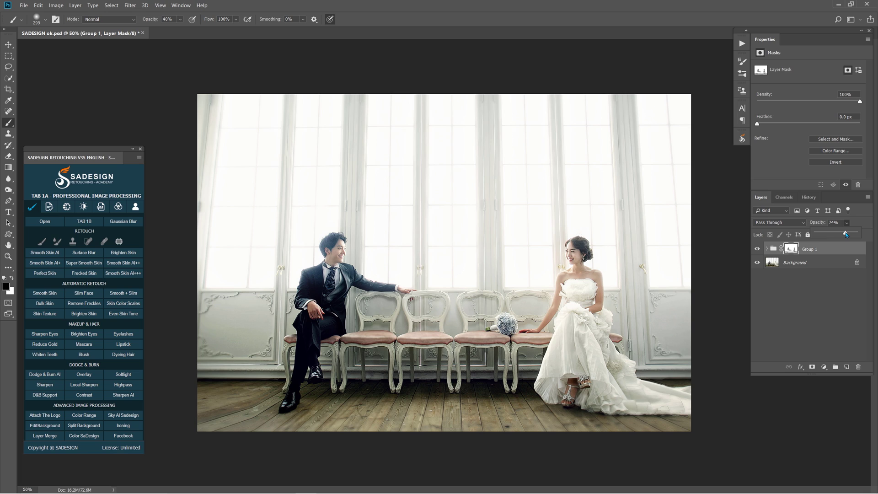
click(757, 248)
click(757, 249)
click(757, 249)
click(757, 249)
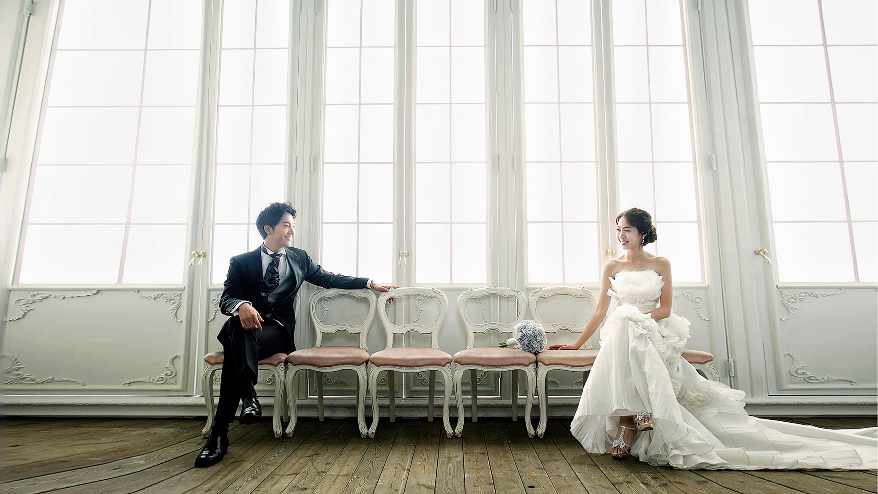